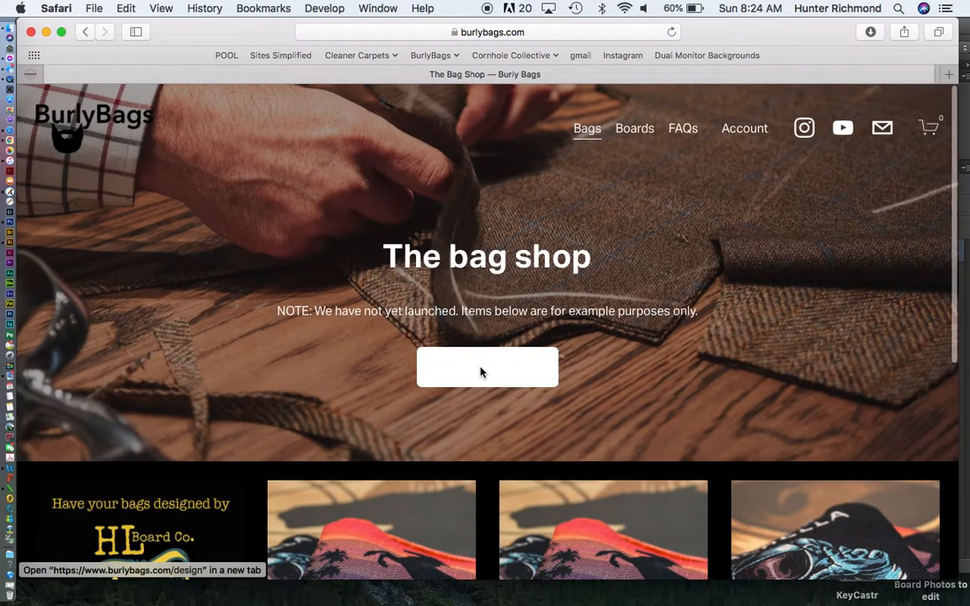
# Step: Open the downloadable design template from the bag design page and save the template image to Downloads
pyautogui.click(481, 372)
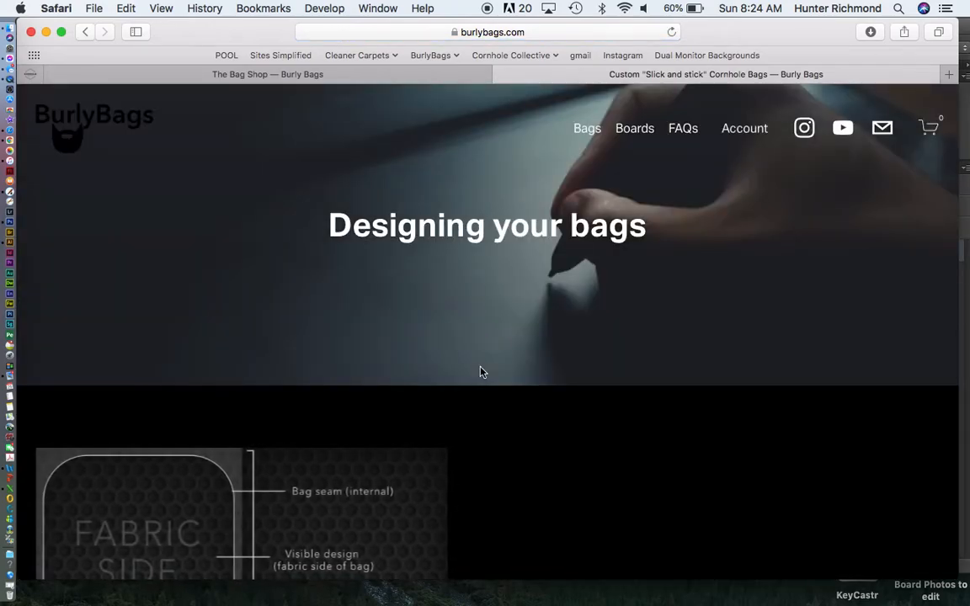
pyautogui.scroll(-5, 482, 372)
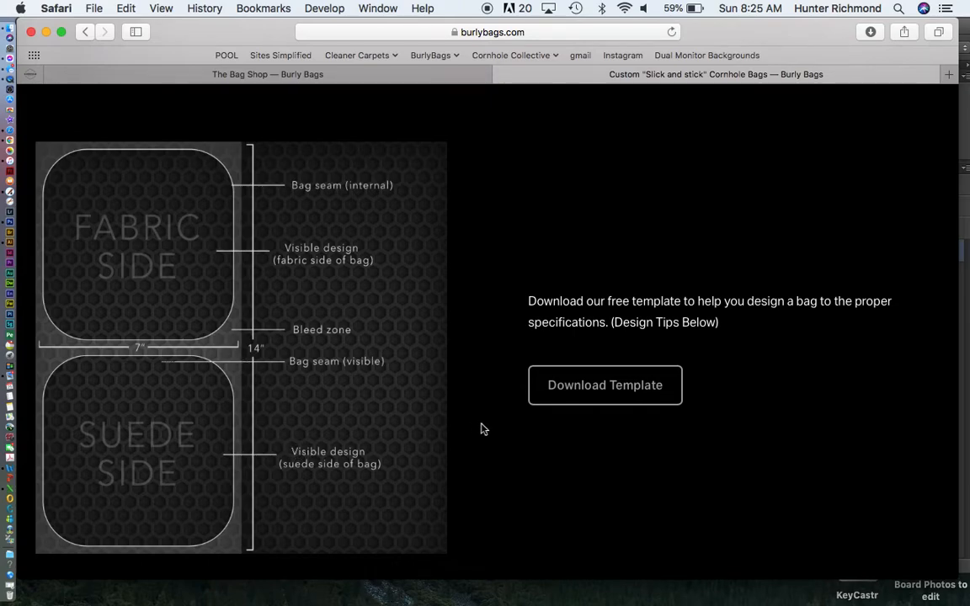
pyautogui.keyDown('super'); pyautogui.click(592, 393); pyautogui.keyUp('super')
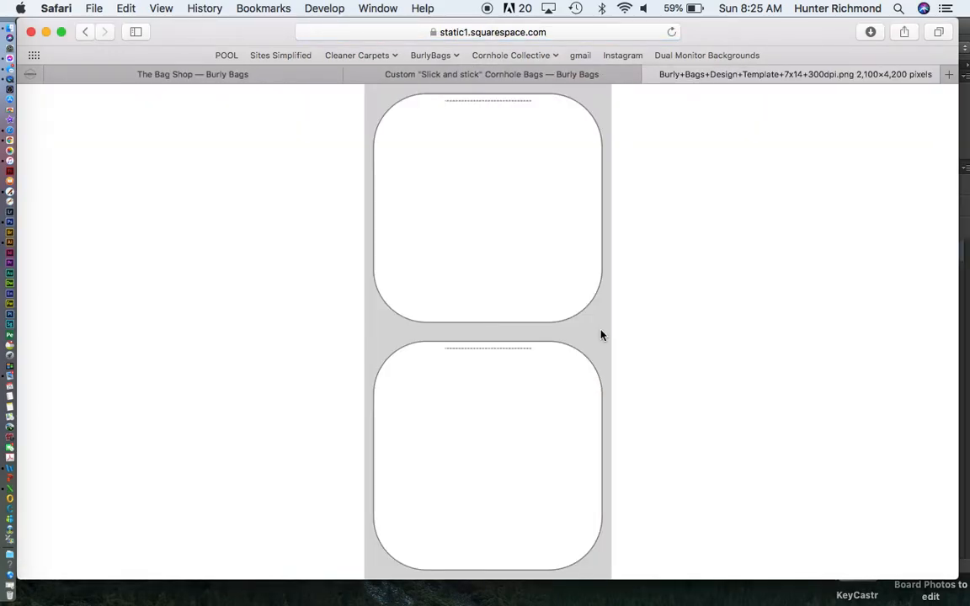
pyautogui.rightClick(600, 333)
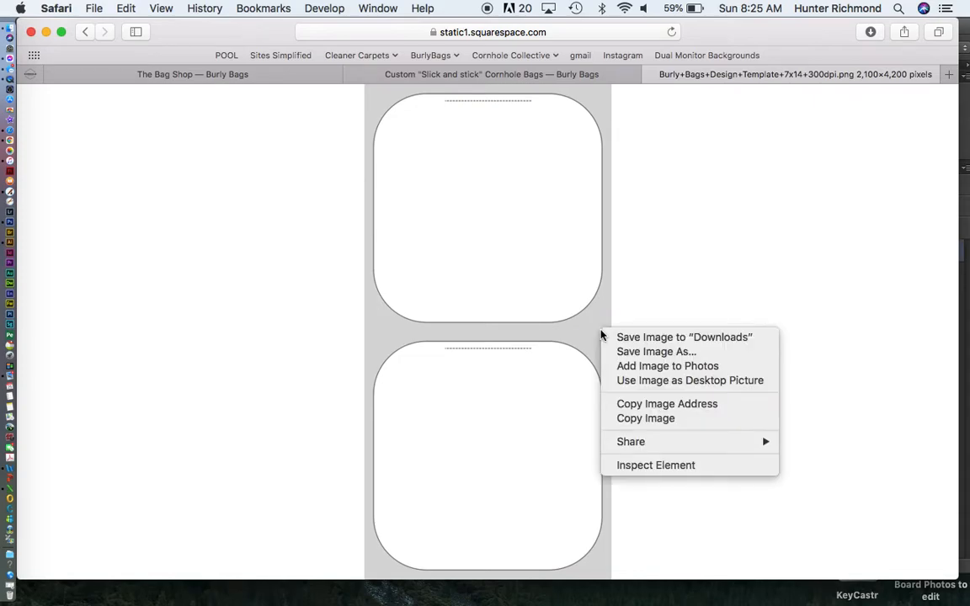
pyautogui.click(647, 338)
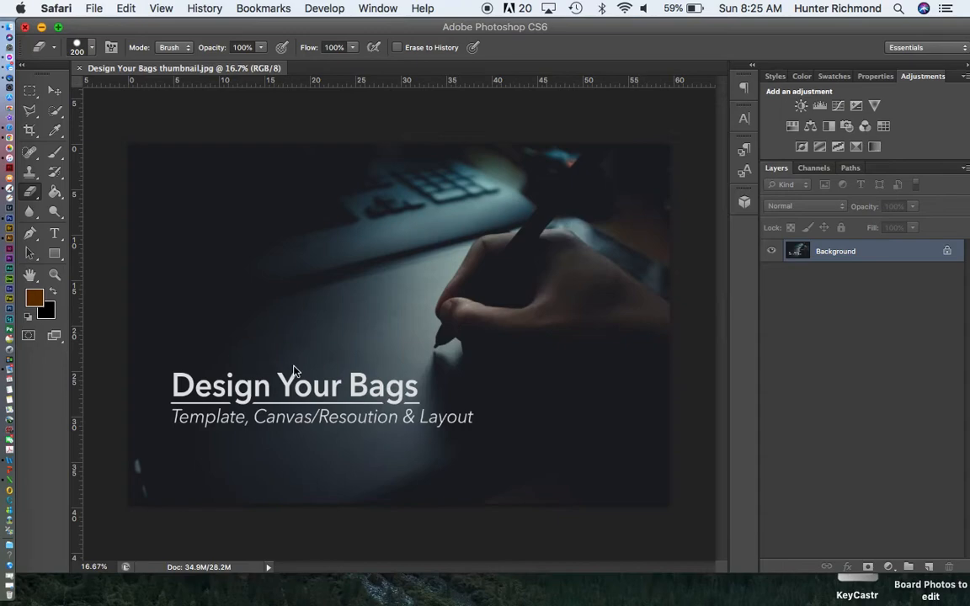
# Step: Switch to Photoshop and create a 7 x 14 inch document at 300 pixels/inch in RGB Color with a white background
pyautogui.click(217, 186)
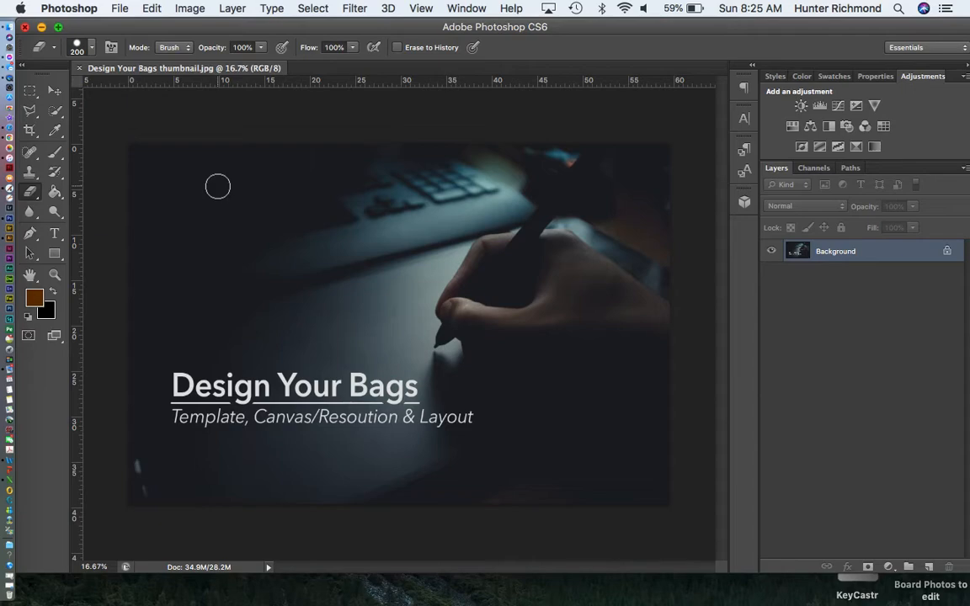
pyautogui.click(119, 9)
pyautogui.click(125, 29)
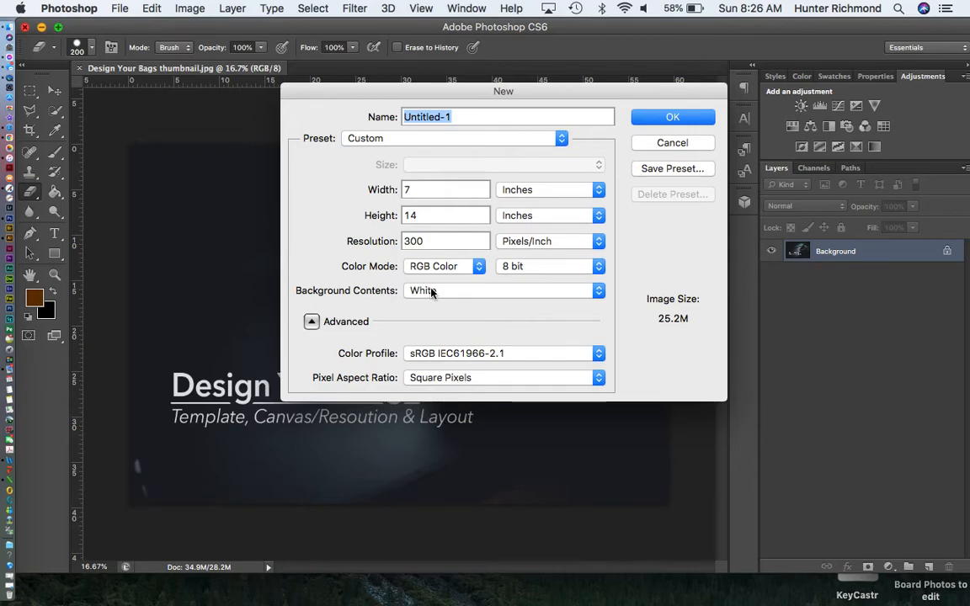
pyautogui.click(673, 117)
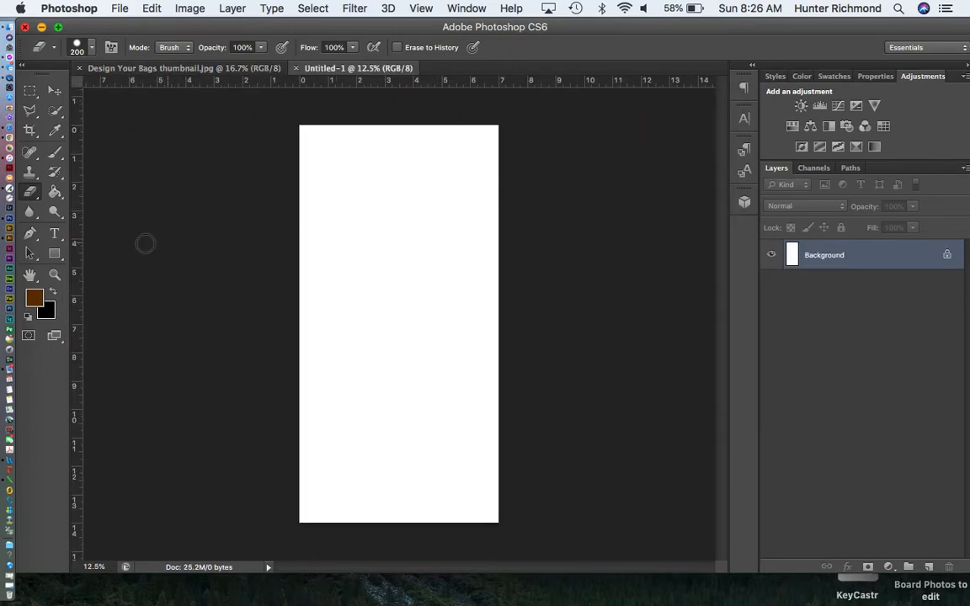
# Step: Draw a red test rectangle about 4193 x 2888 px extending past the canvas edges, and delete it after shifting it
pyautogui.click(55, 256)
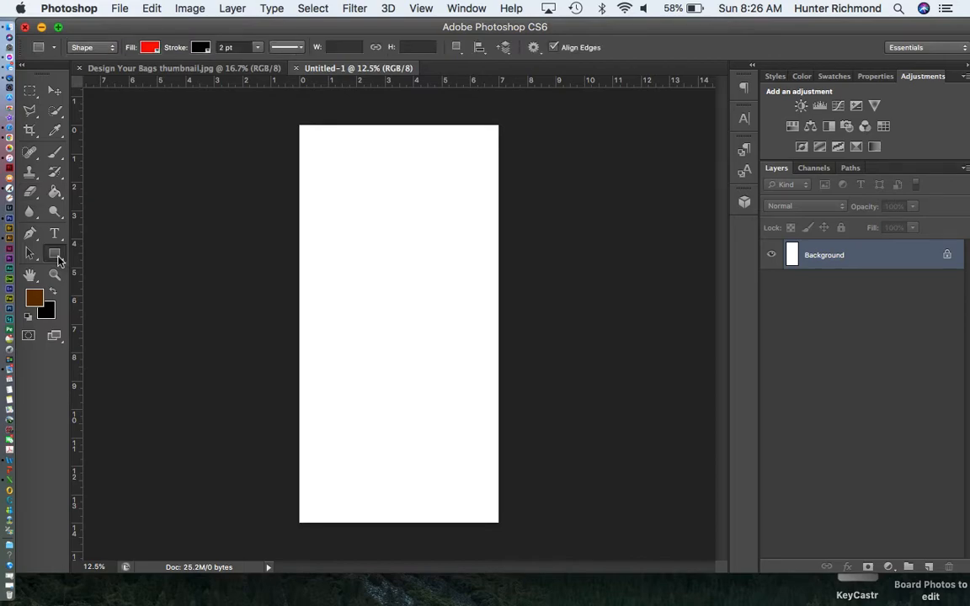
pyautogui.moveTo(245, 174); pyautogui.dragTo(642, 448)
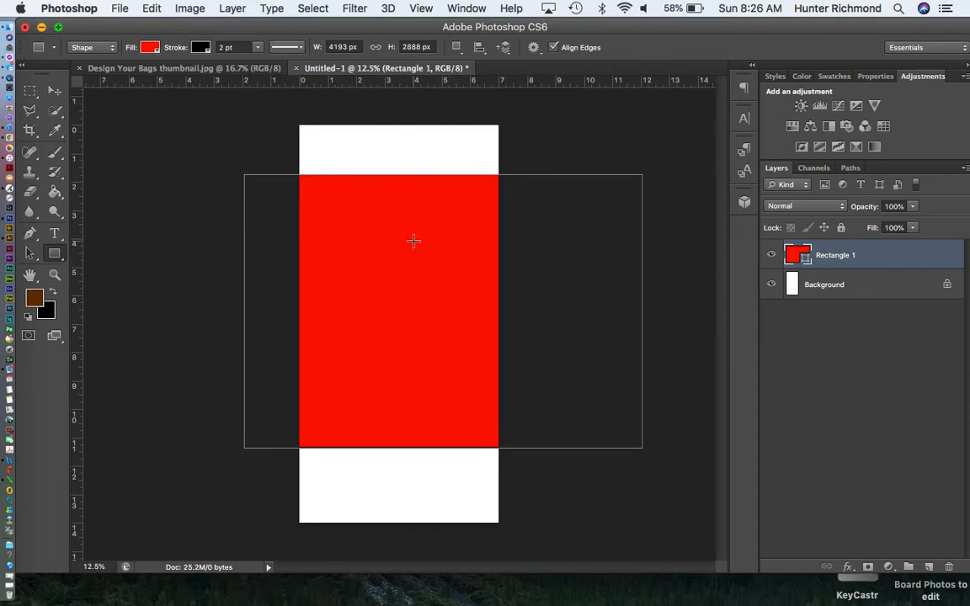
pyautogui.press('v')
pyautogui.moveTo(427, 275); pyautogui.dragTo(515, 299)
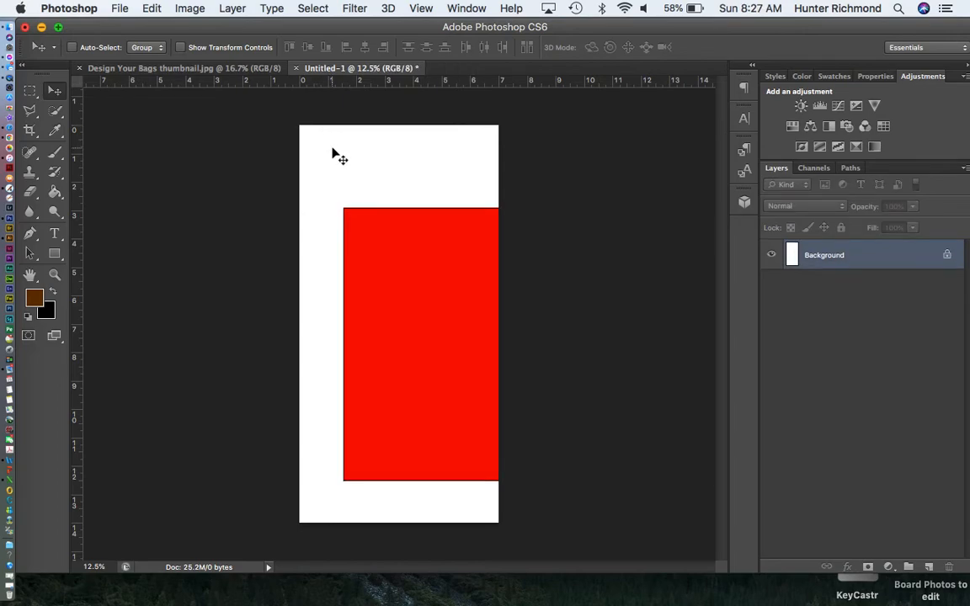
pyautogui.press('Delete')
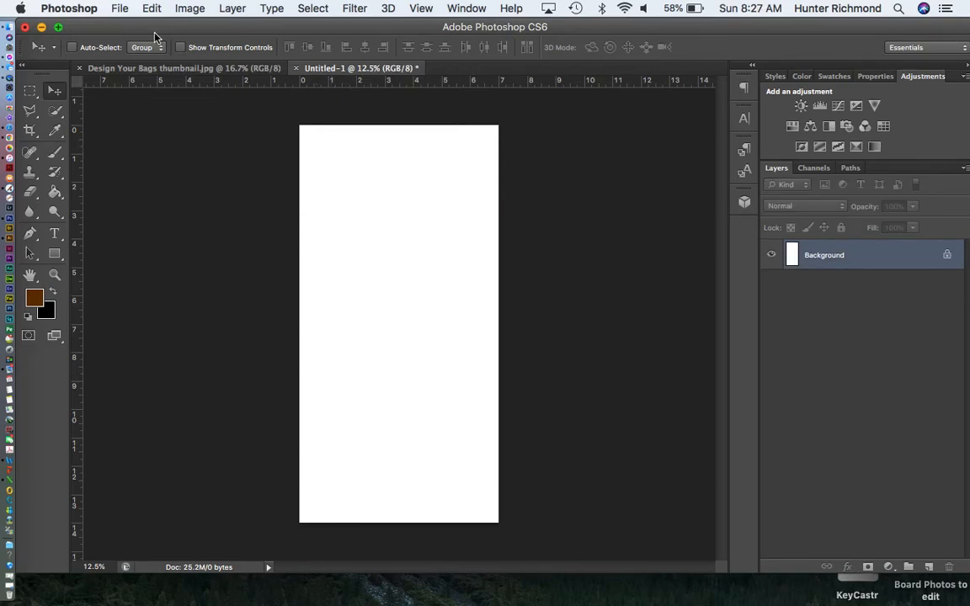
# Step: Place the Burly Bags Design Template PNG from the desktop into the new document at full canvas size
pyautogui.moveTo(154, 35); pyautogui.dragTo(241, 26)
pyautogui.moveTo(42, 39); pyautogui.dragTo(455, 223)
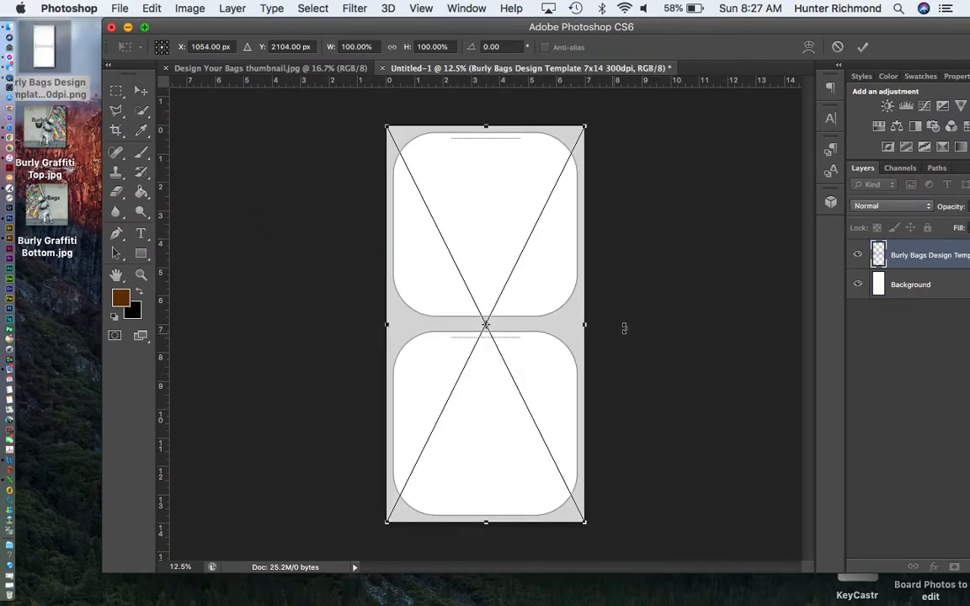
pyautogui.press('Return')
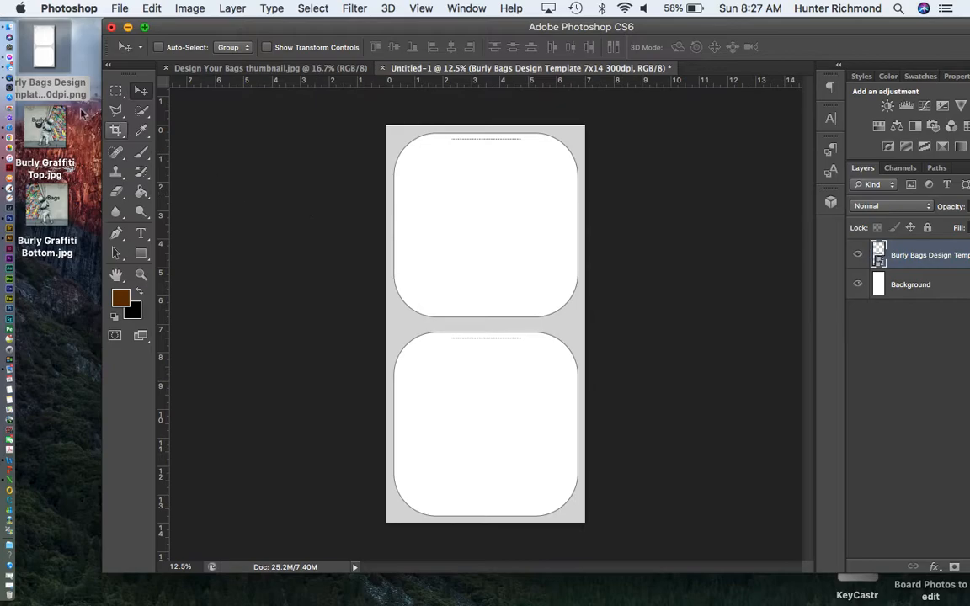
# Step: Place Burly Graffiti Top.jpg from the desktop over the upper bag outline of the template
pyautogui.click(50, 124)
pyautogui.moveTo(50, 125); pyautogui.dragTo(493, 159)
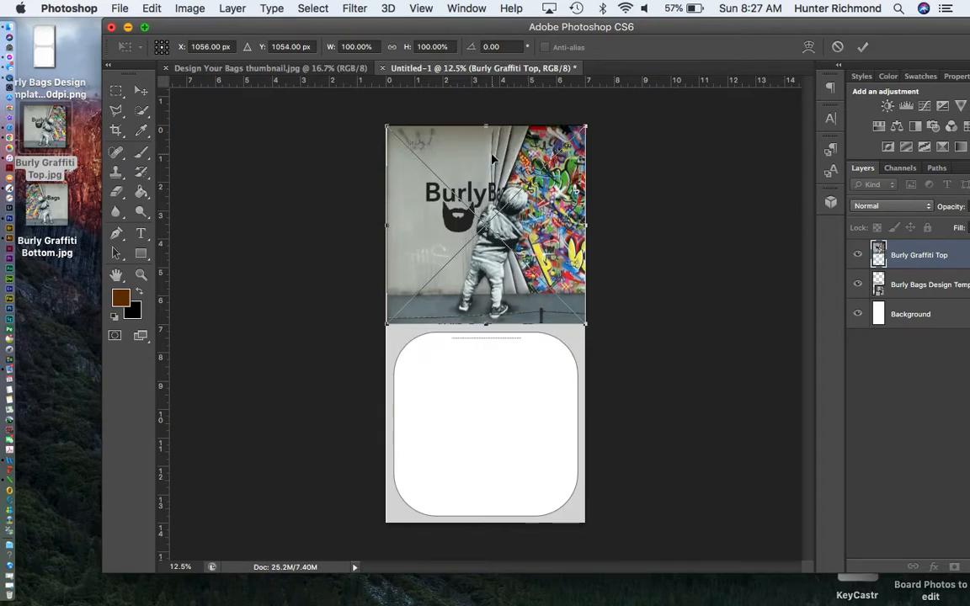
pyautogui.press('Return')
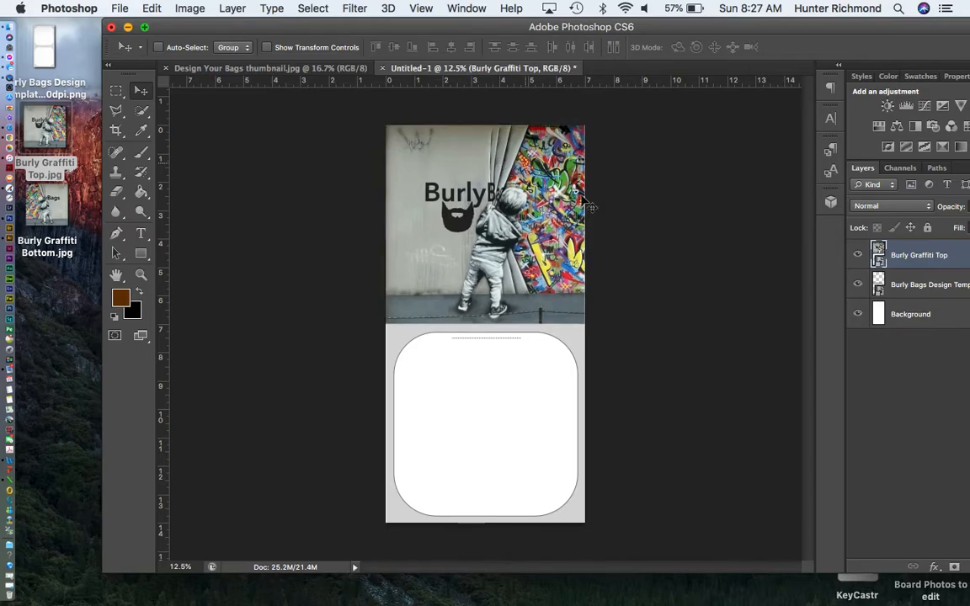
# Step: Move the template layer above Burly Graffiti Top to preview the bag outline over the artwork, and return it below
pyautogui.moveTo(786, 32); pyautogui.dragTo(697, 26)
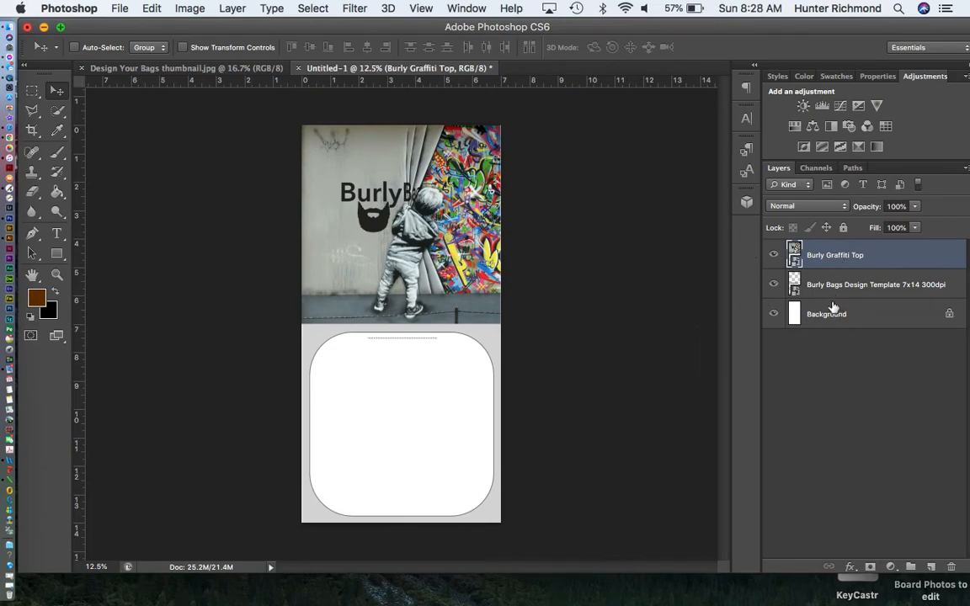
pyautogui.click(773, 315)
pyautogui.click(774, 316)
pyautogui.click(845, 295)
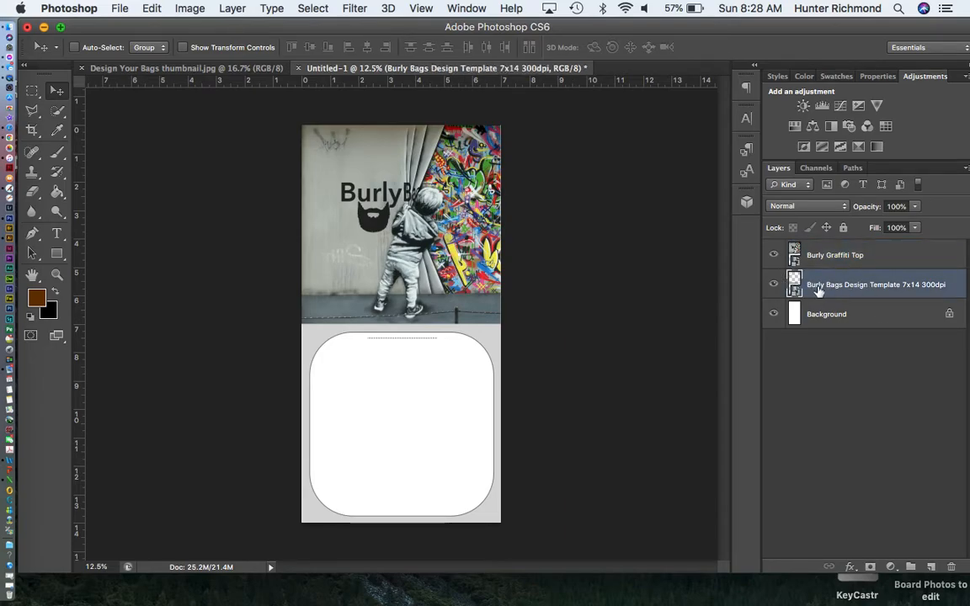
pyautogui.click(832, 257)
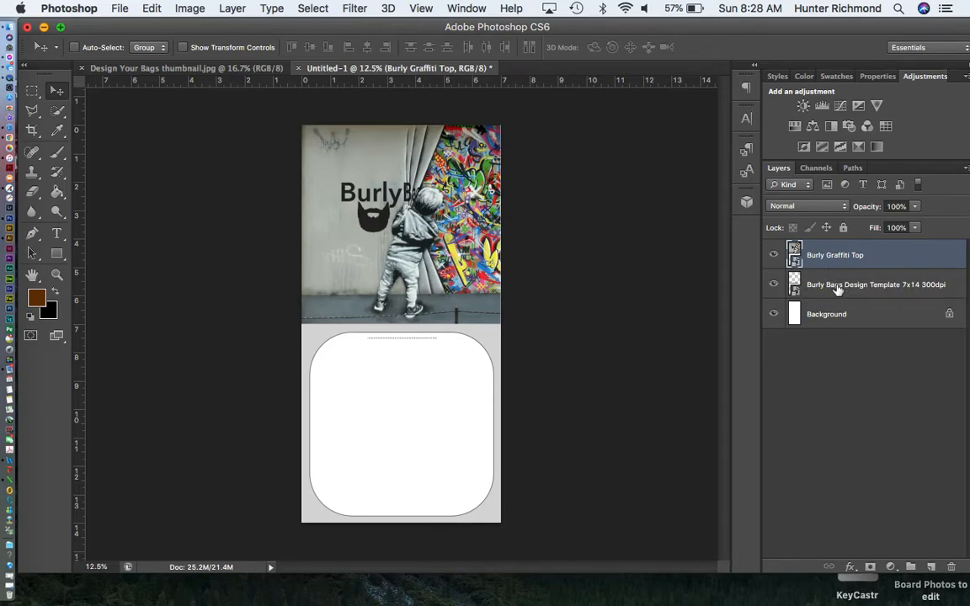
pyautogui.click(838, 287)
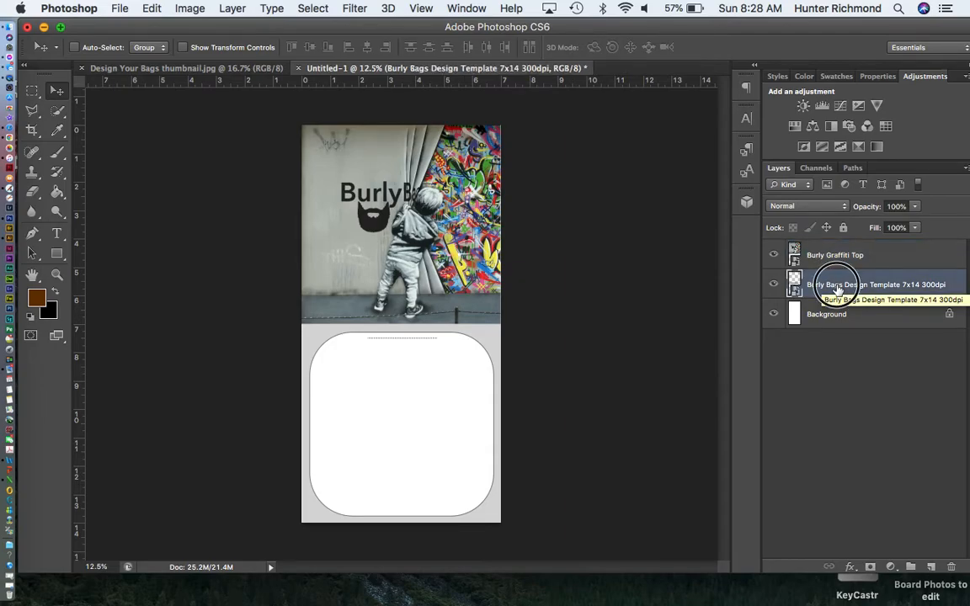
pyautogui.moveTo(836, 288); pyautogui.dragTo(836, 257)
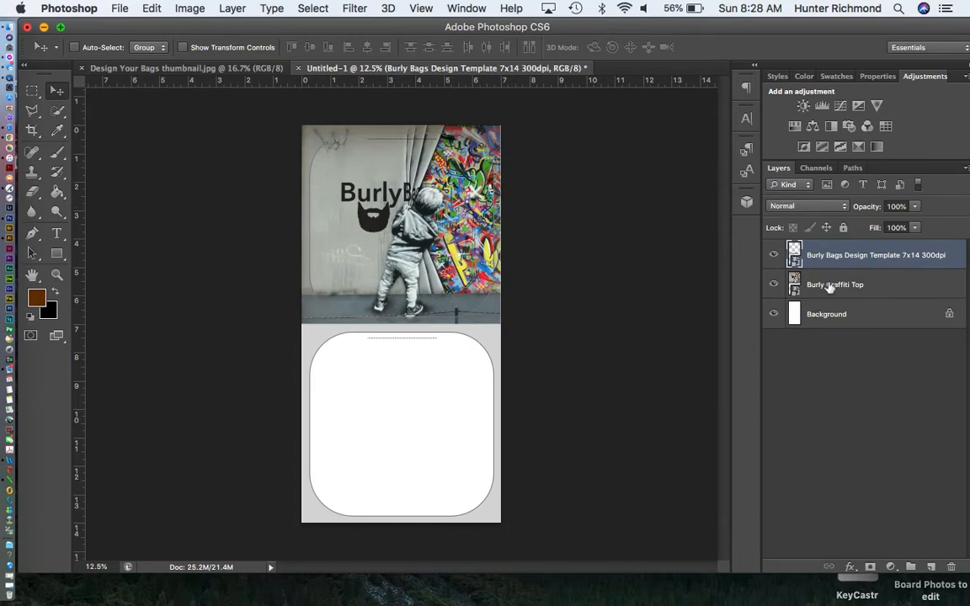
pyautogui.moveTo(821, 255); pyautogui.dragTo(830, 291)
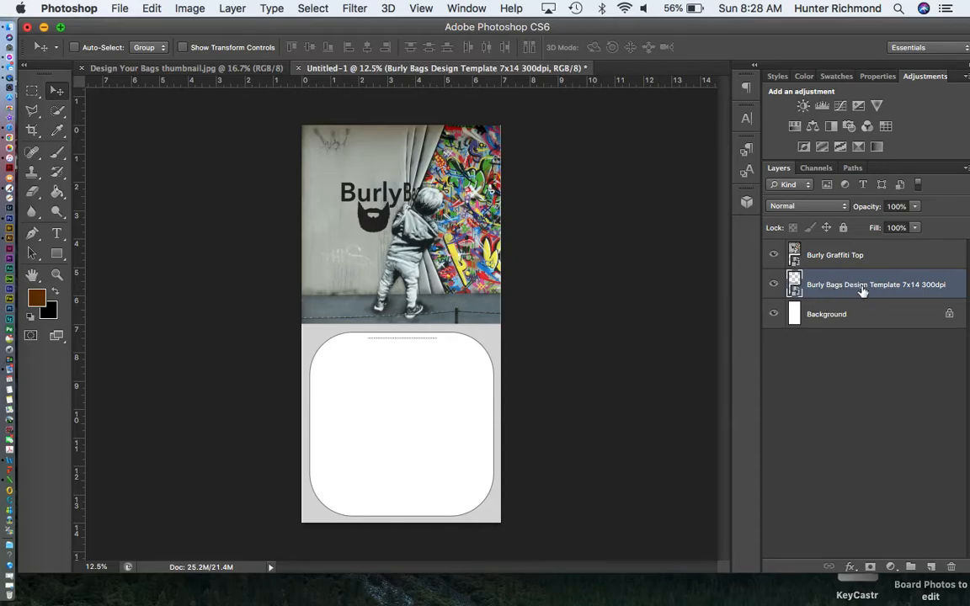
# Step: Place Burly Graffiti Bottom.jpg over the lower bag outline and nudge it left to fill the canvas edge
pyautogui.click(86, 32)
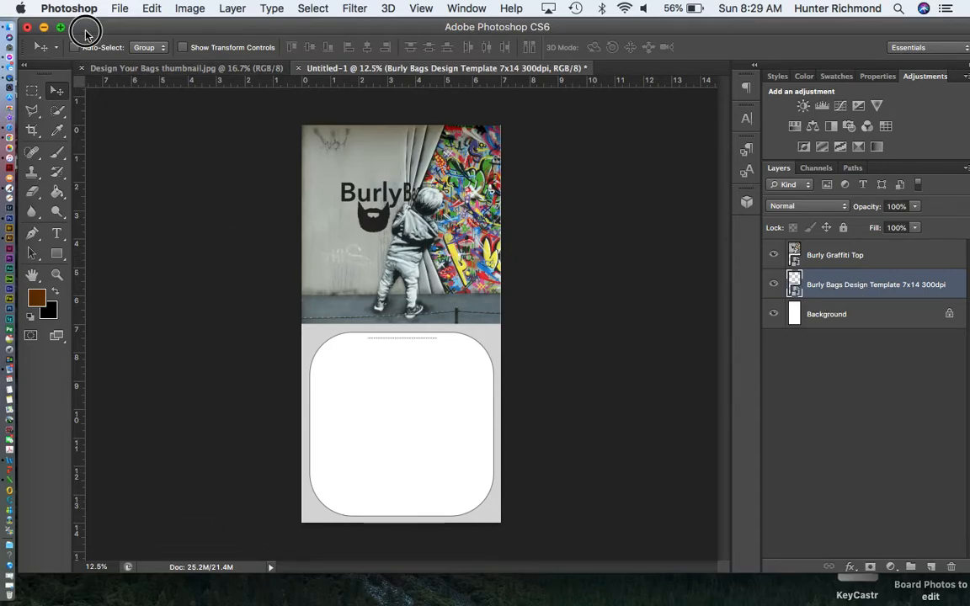
pyautogui.moveTo(85, 32); pyautogui.dragTo(134, 35)
pyautogui.moveTo(44, 207); pyautogui.dragTo(403, 398)
pyautogui.moveTo(493, 403); pyautogui.dragTo(494, 485)
pyautogui.press('Return')
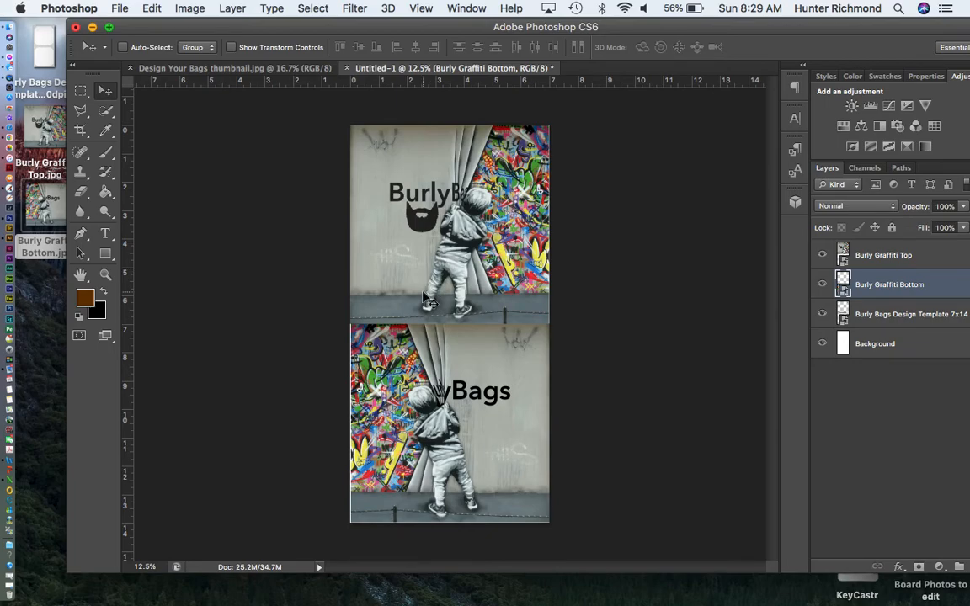
pyautogui.click(455, 393)
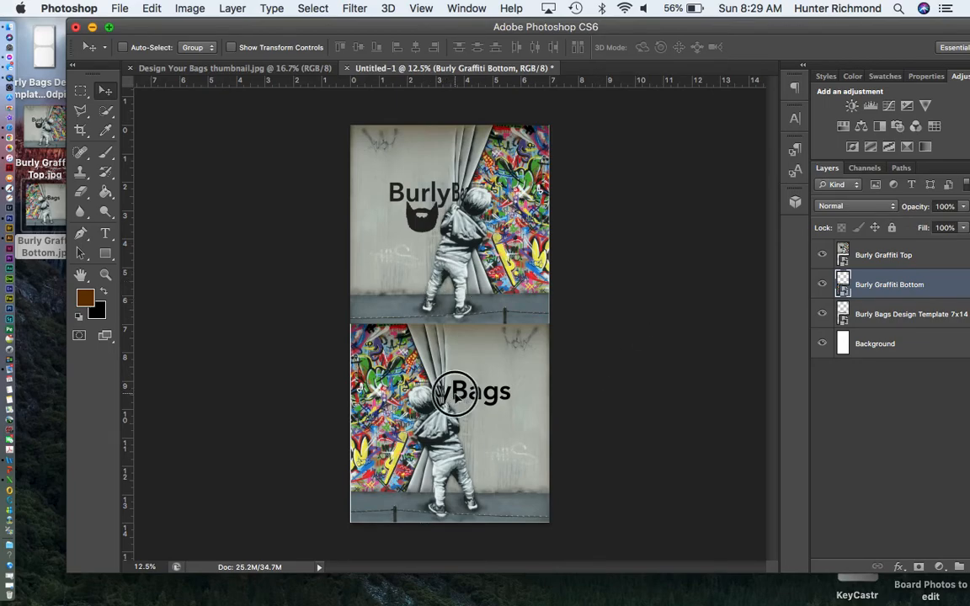
pyautogui.press('Left')
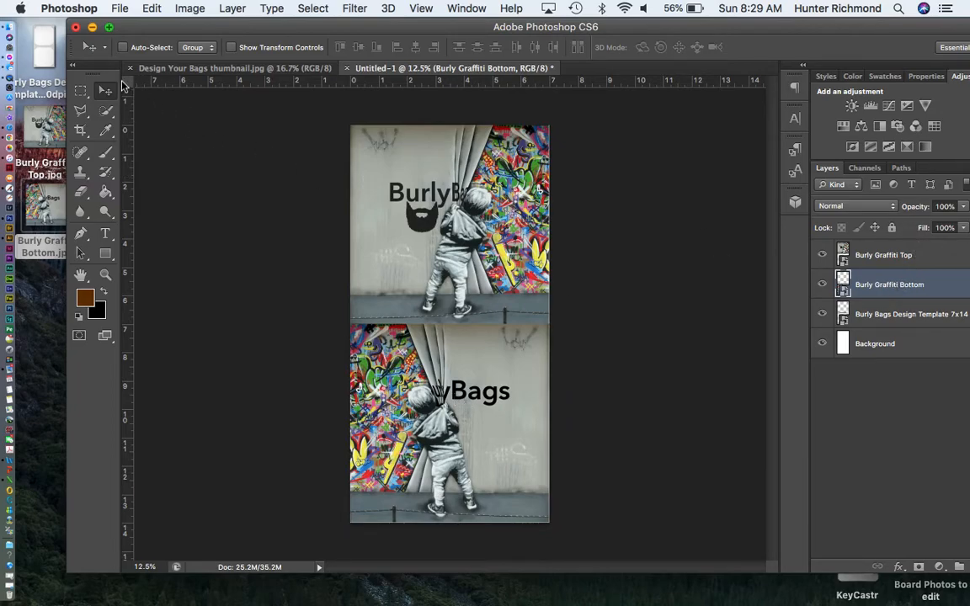
pyautogui.click(56, 42)
pyautogui.moveTo(55, 42); pyautogui.dragTo(399, 276)
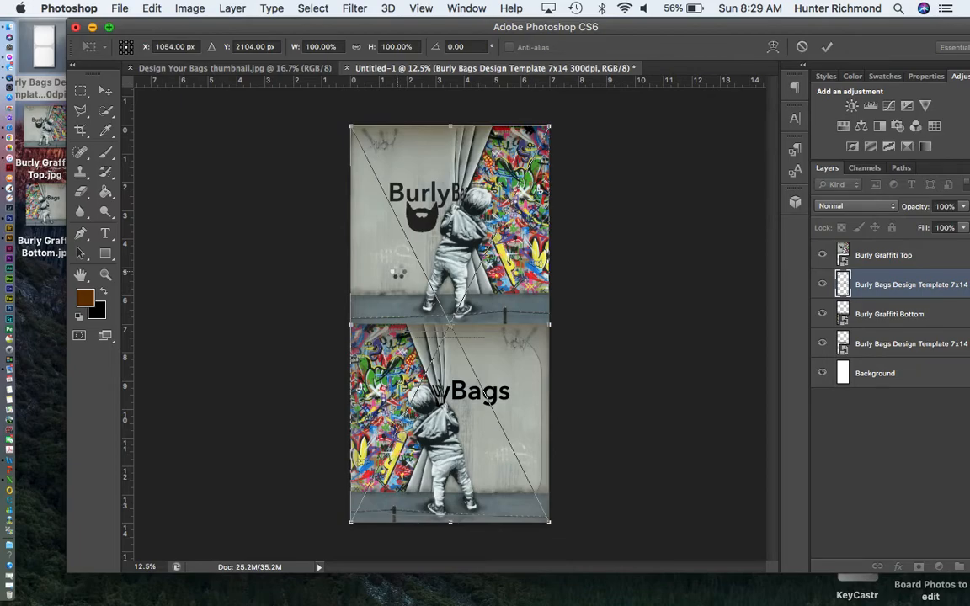
pyautogui.press('Return')
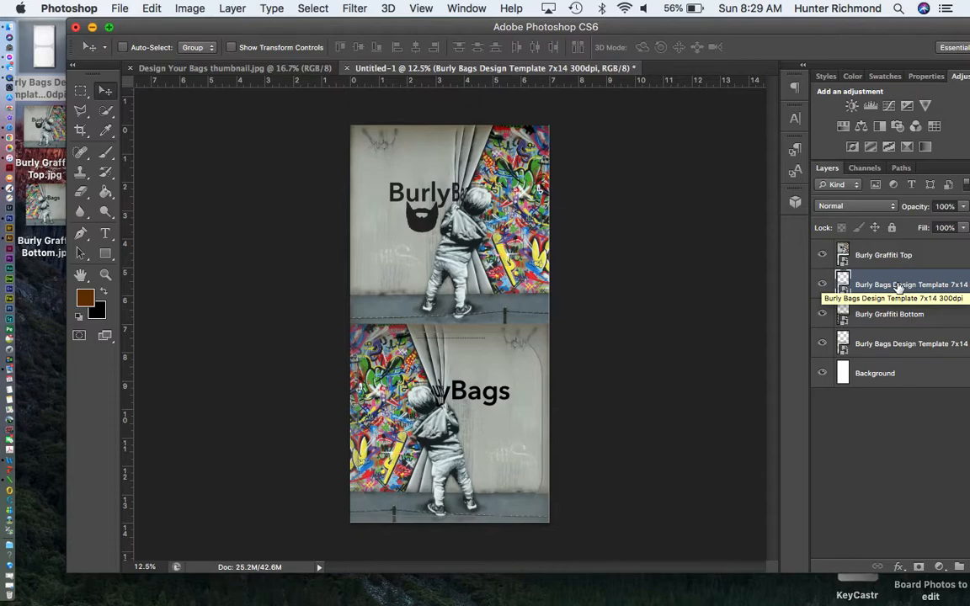
pyautogui.press('Delete')
# Step: Place a copy of the design template above Burly Graffiti Top to check both artworks against the outlines, and delete the copy
pyautogui.click(867, 254)
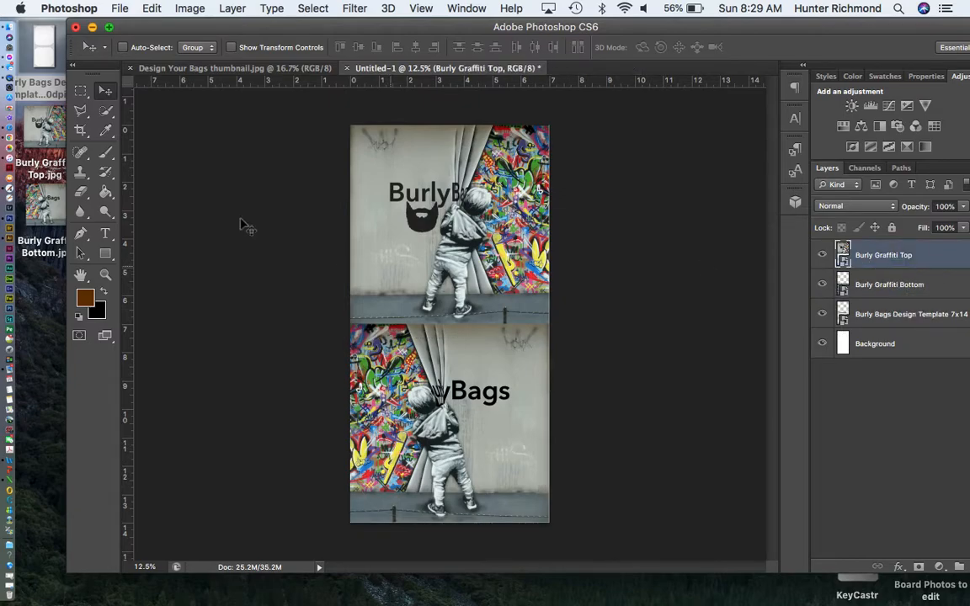
pyautogui.moveTo(48, 46); pyautogui.dragTo(469, 311)
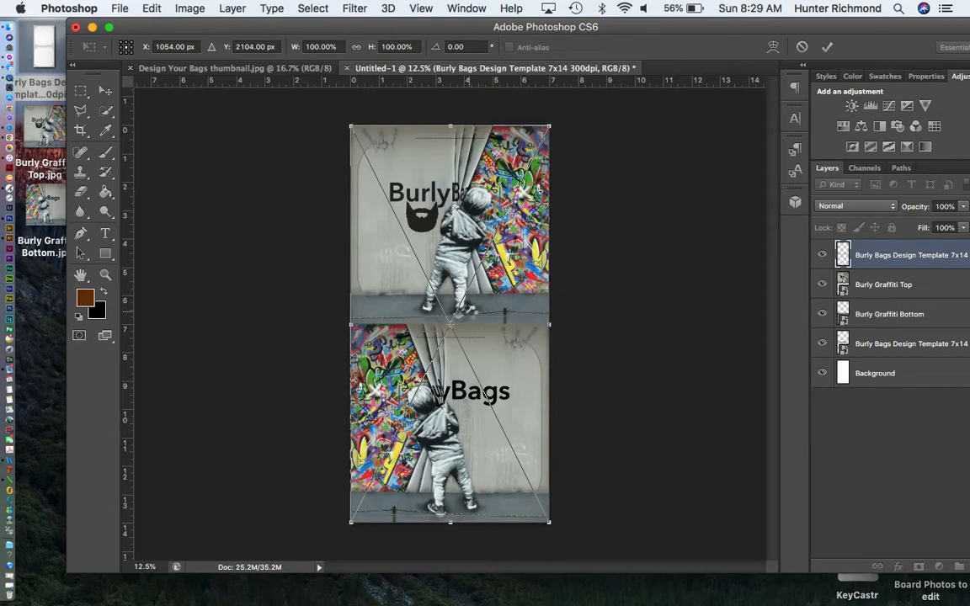
pyautogui.press('Return')
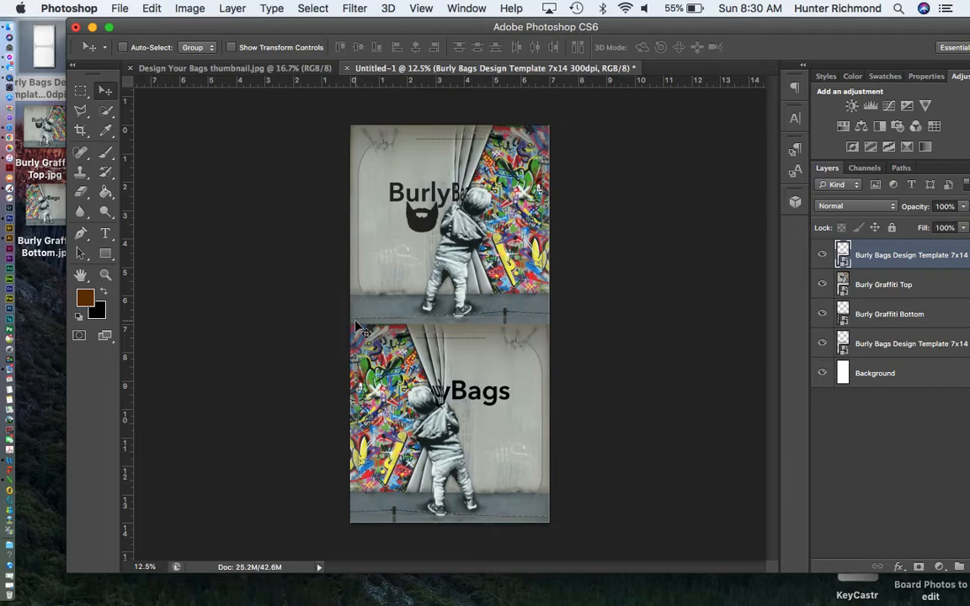
pyautogui.press('Delete')
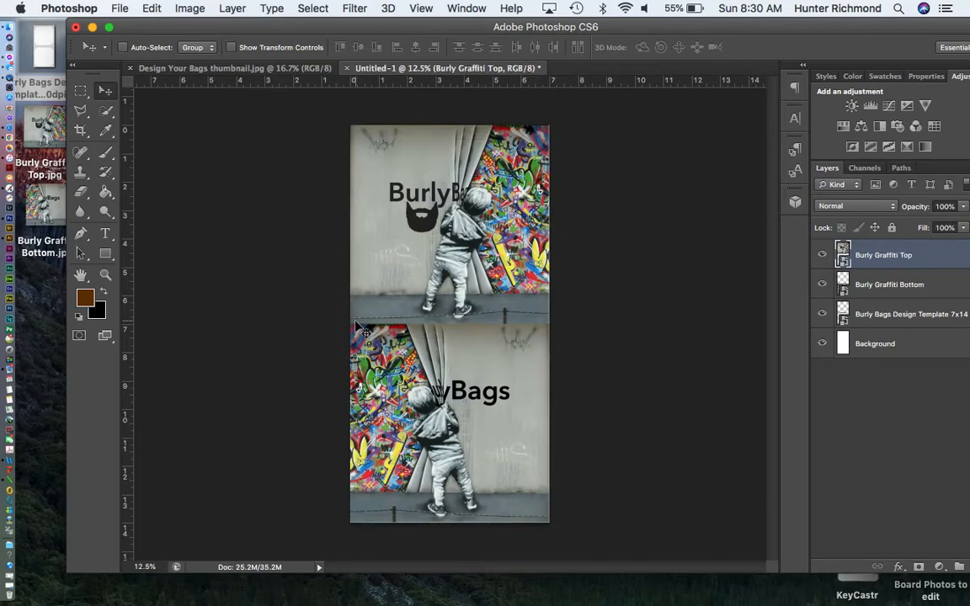
# Step: Save the design to the Desktop as the JPEG "Bag1 Burly Graffiti" at Maximum quality 12 in Progressive format
pyautogui.click(118, 9)
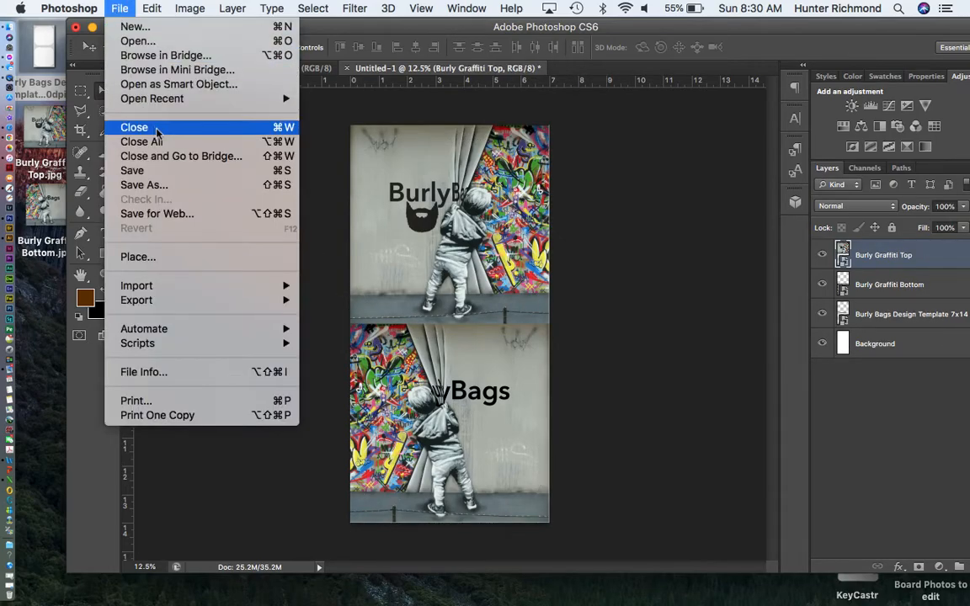
pyautogui.click(165, 186)
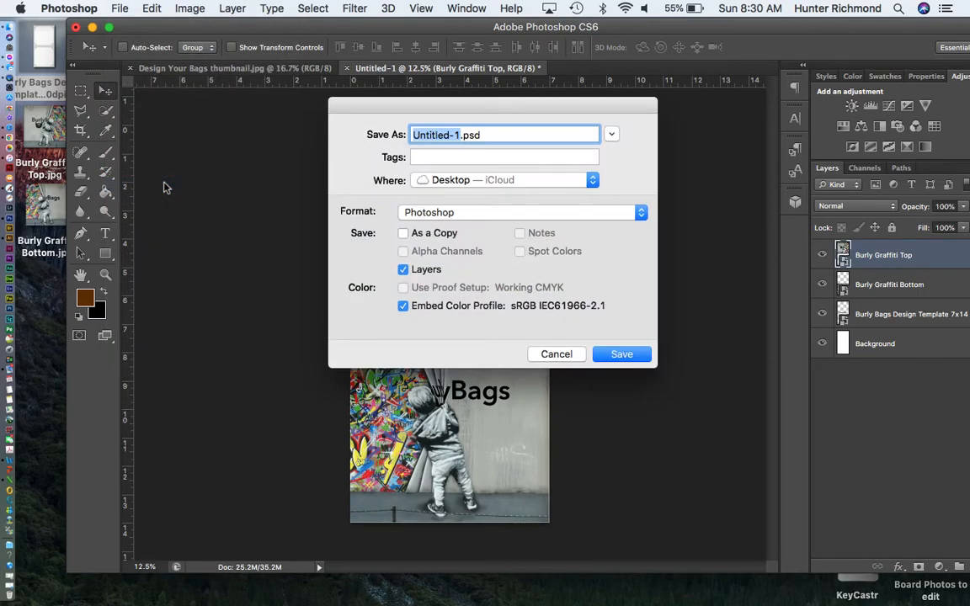
pyautogui.write('Bag1 Burly Graffiti')
pyautogui.click(447, 216)
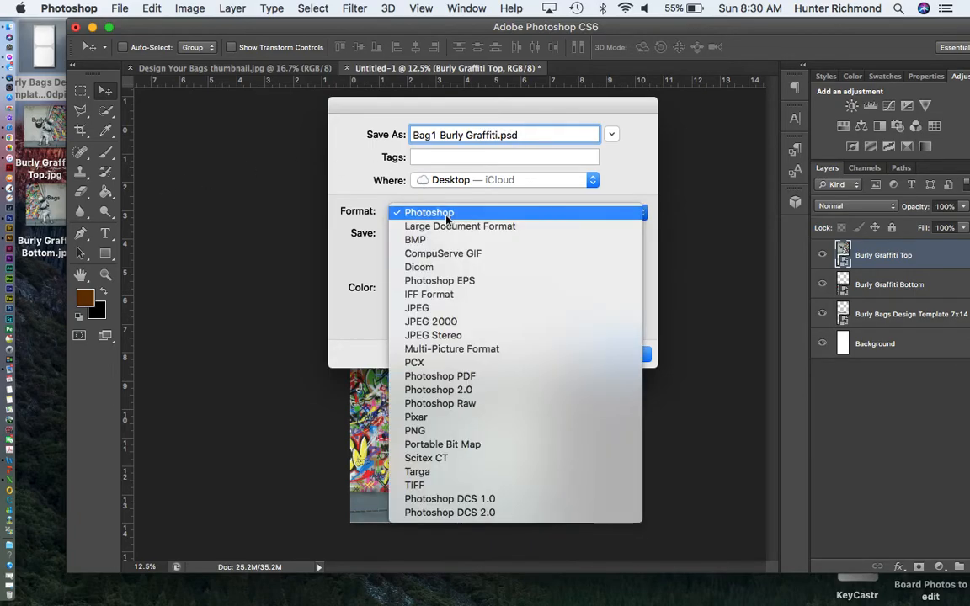
pyautogui.click(447, 309)
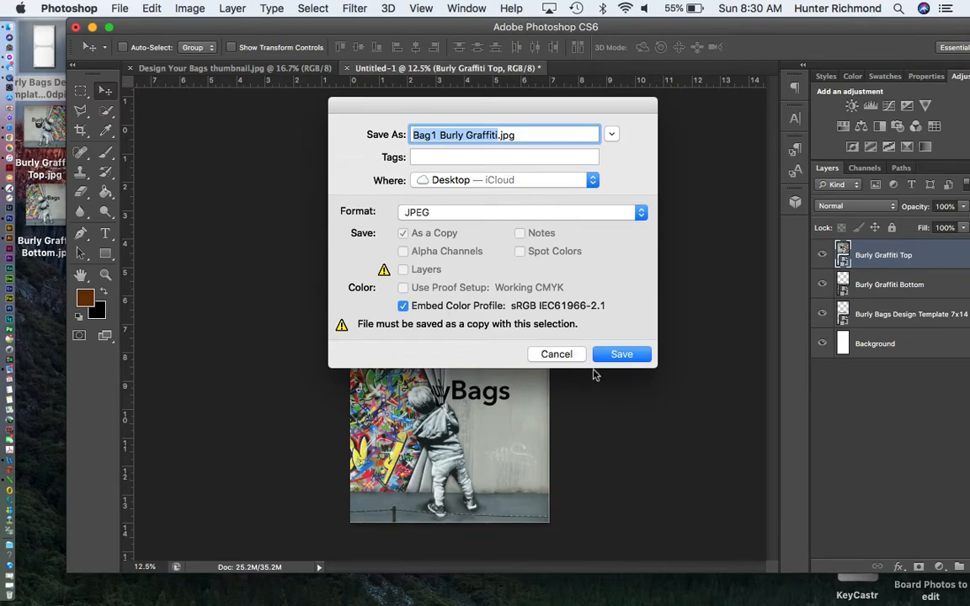
pyautogui.click(617, 353)
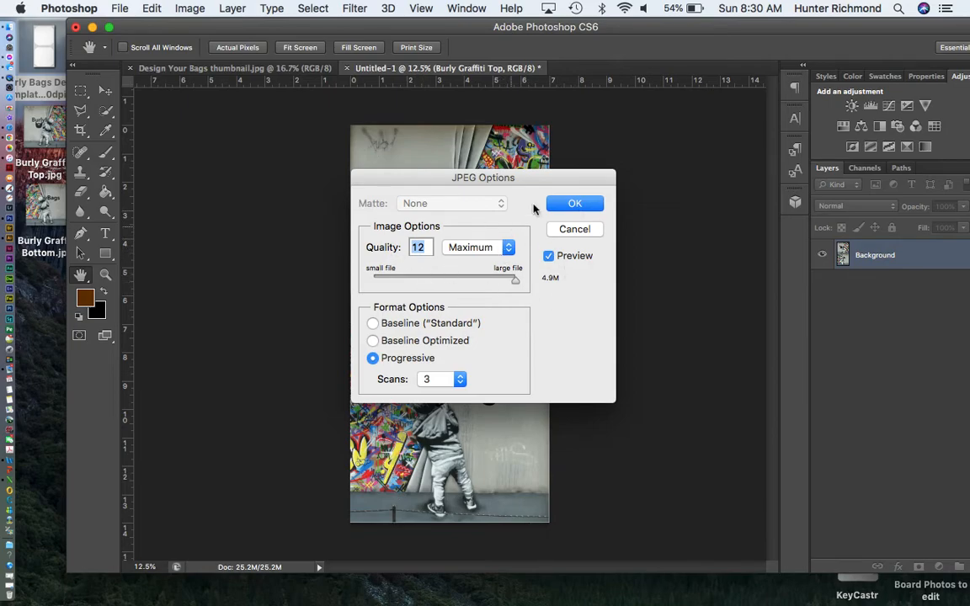
pyautogui.click(581, 203)
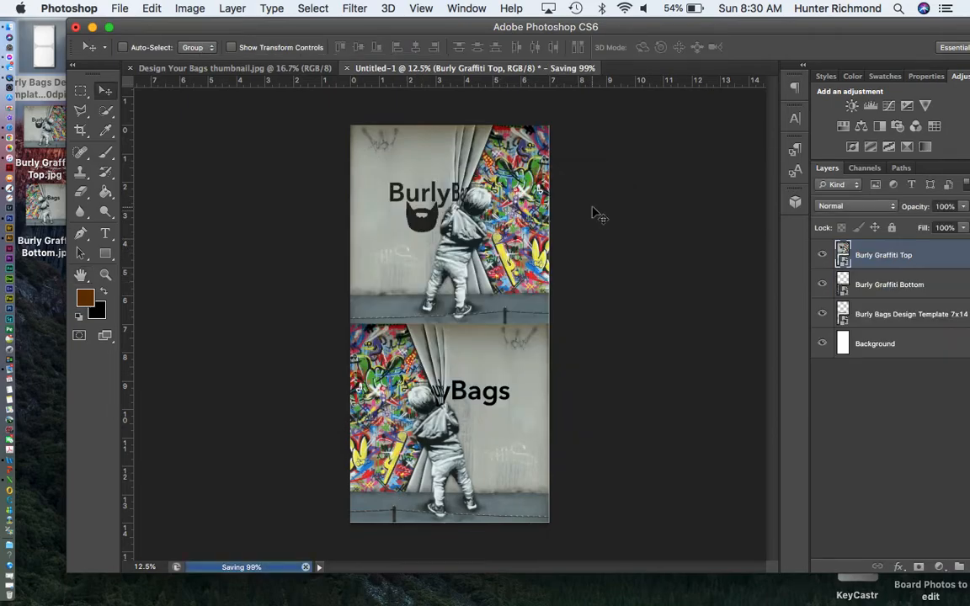